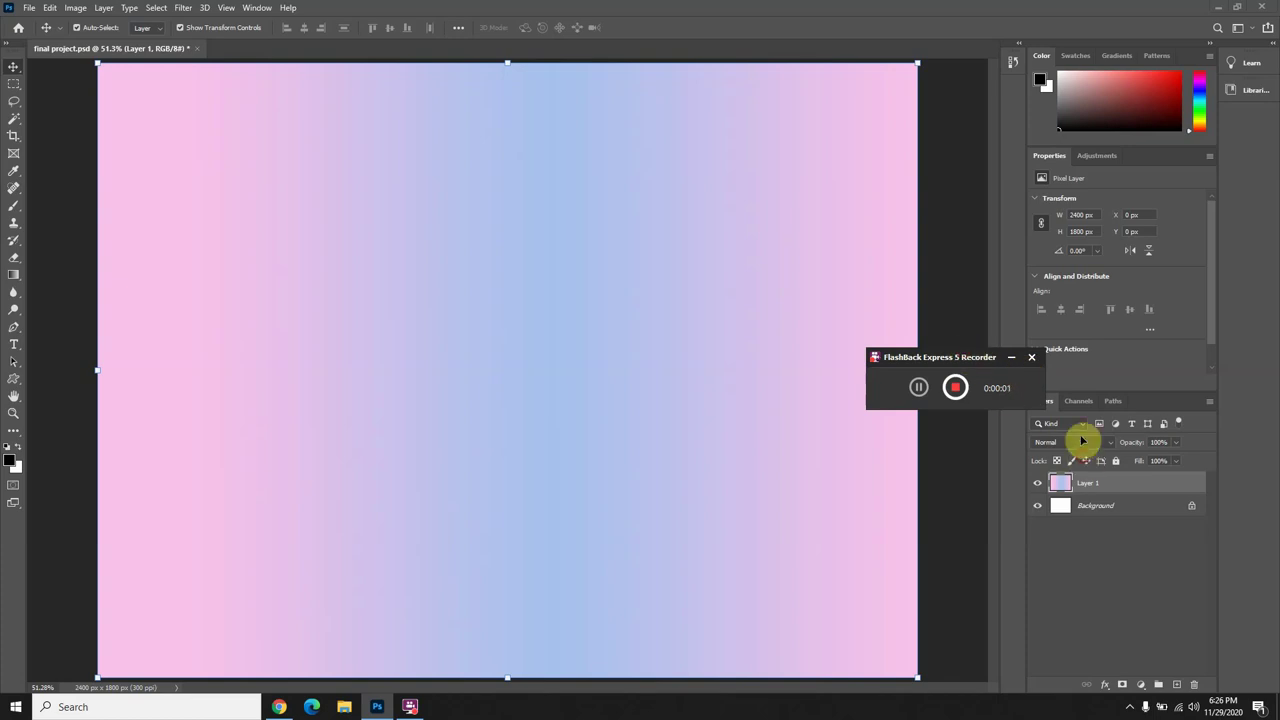
- Drag across the gradient canvas in final project.psd
{"action": "left_click_drag", "start_coordinate": [956, 361], "coordinate": [1140, 585]}
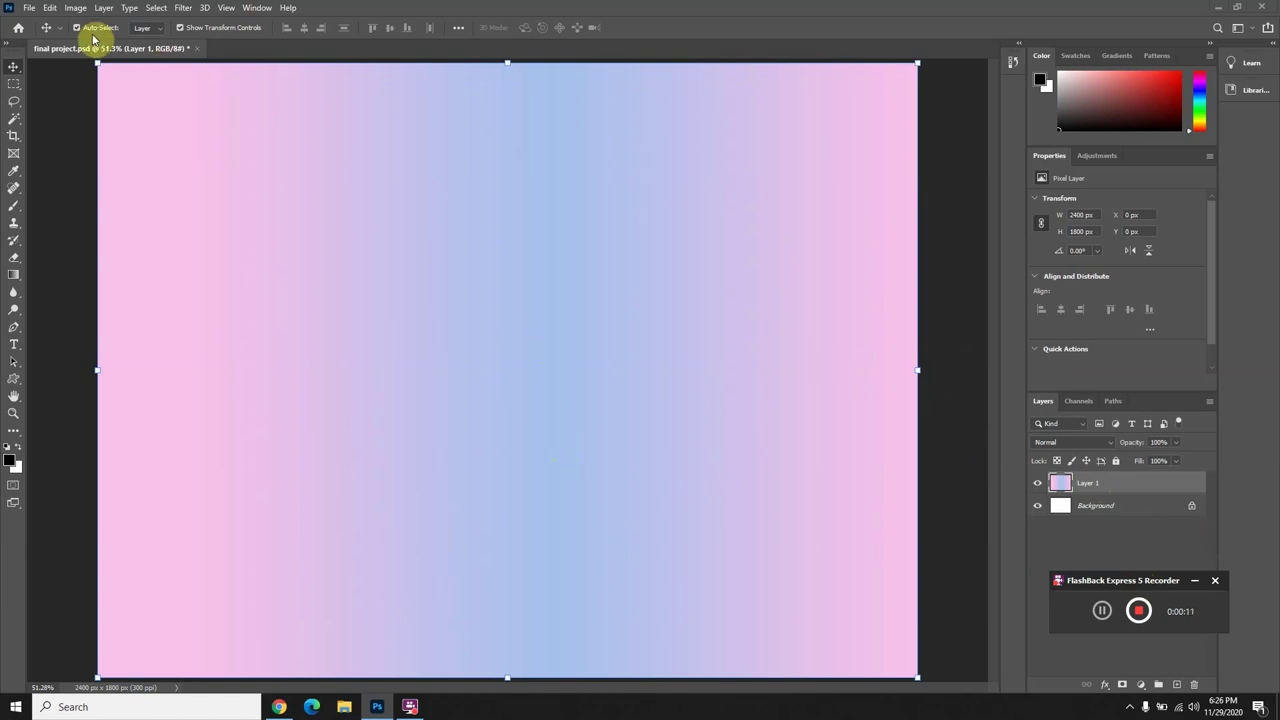
- Open the baby-yoda-disney 2 image as a new document
{"action": "left_click", "coordinate": [28, 8]}
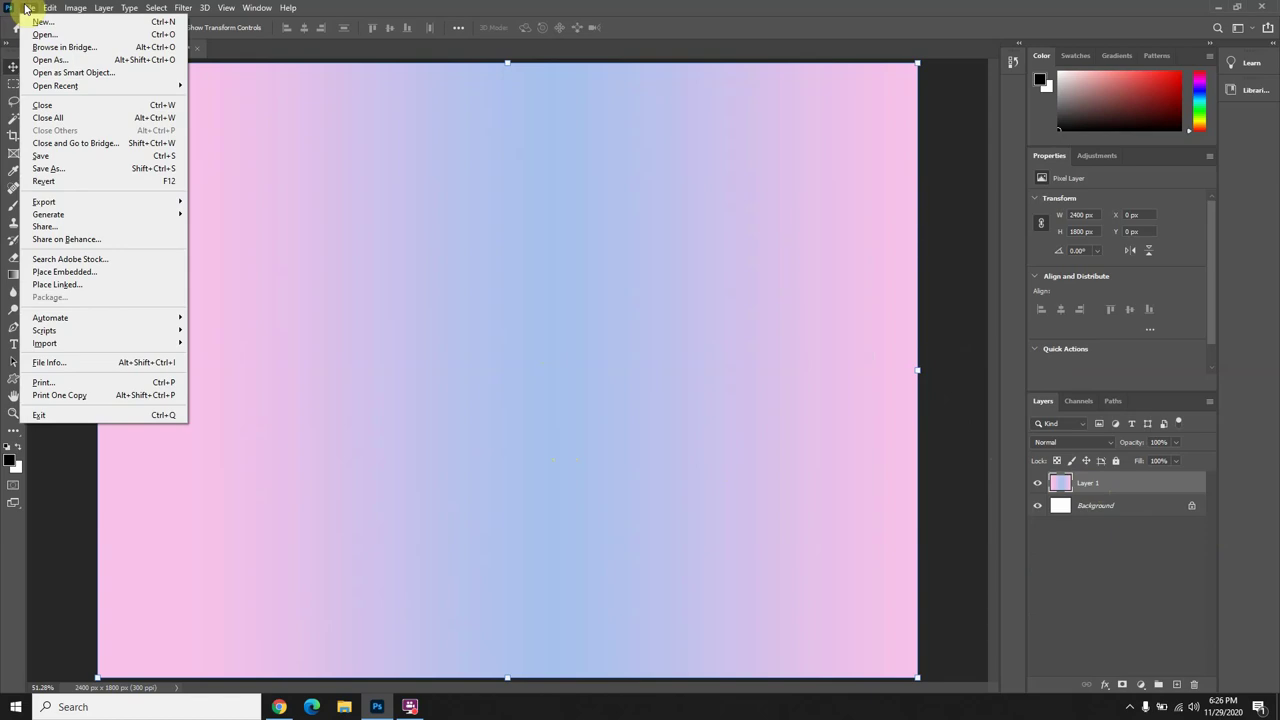
{"action": "left_click", "coordinate": [44, 34]}
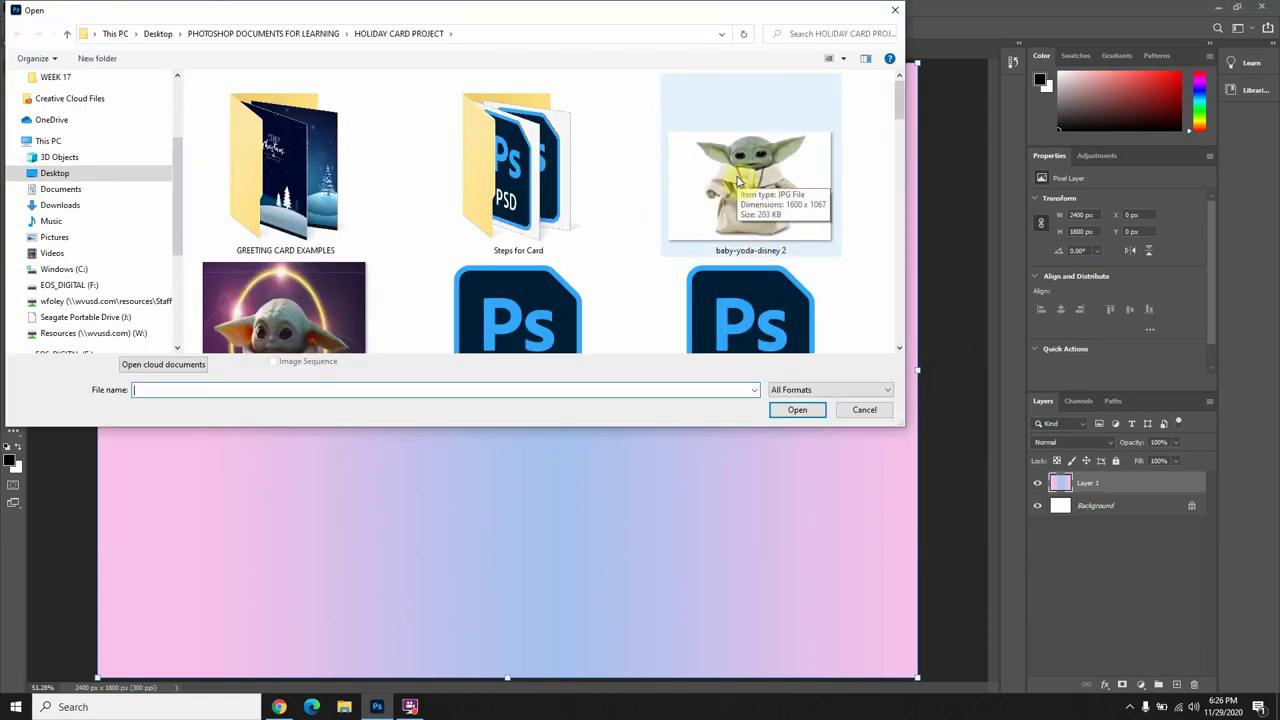
{"action": "double_click", "coordinate": [738, 181]}
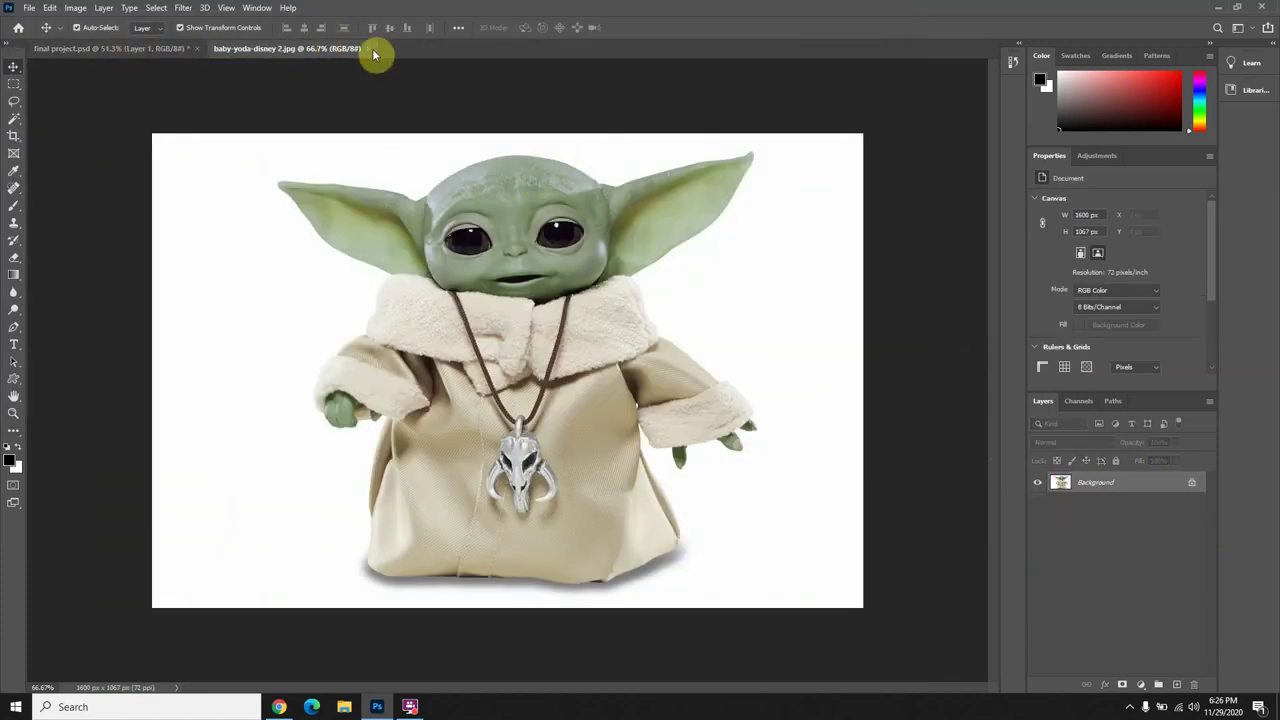
- Float and re-dock the Yoda tab, then switch between final project and Yoda tabs
{"action": "left_click_drag", "start_coordinate": [286, 51], "coordinate": [435, 127]}
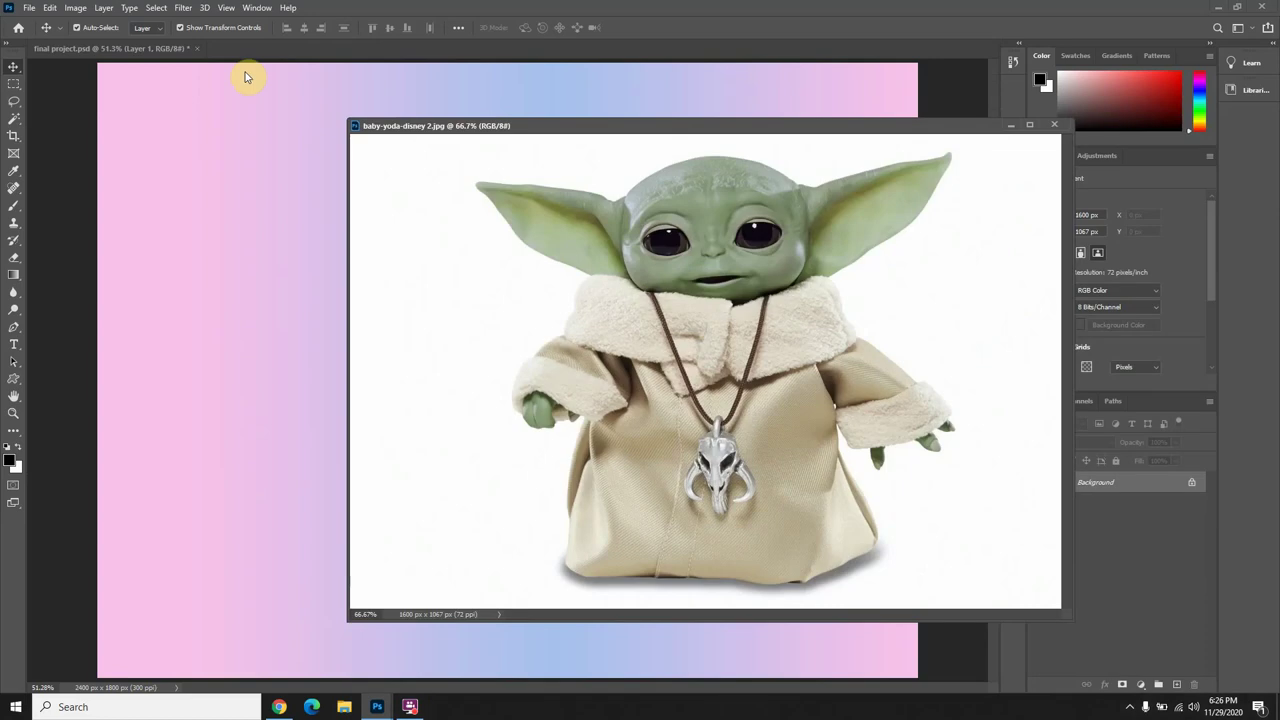
{"action": "left_click_drag", "start_coordinate": [537, 126], "coordinate": [466, 48]}
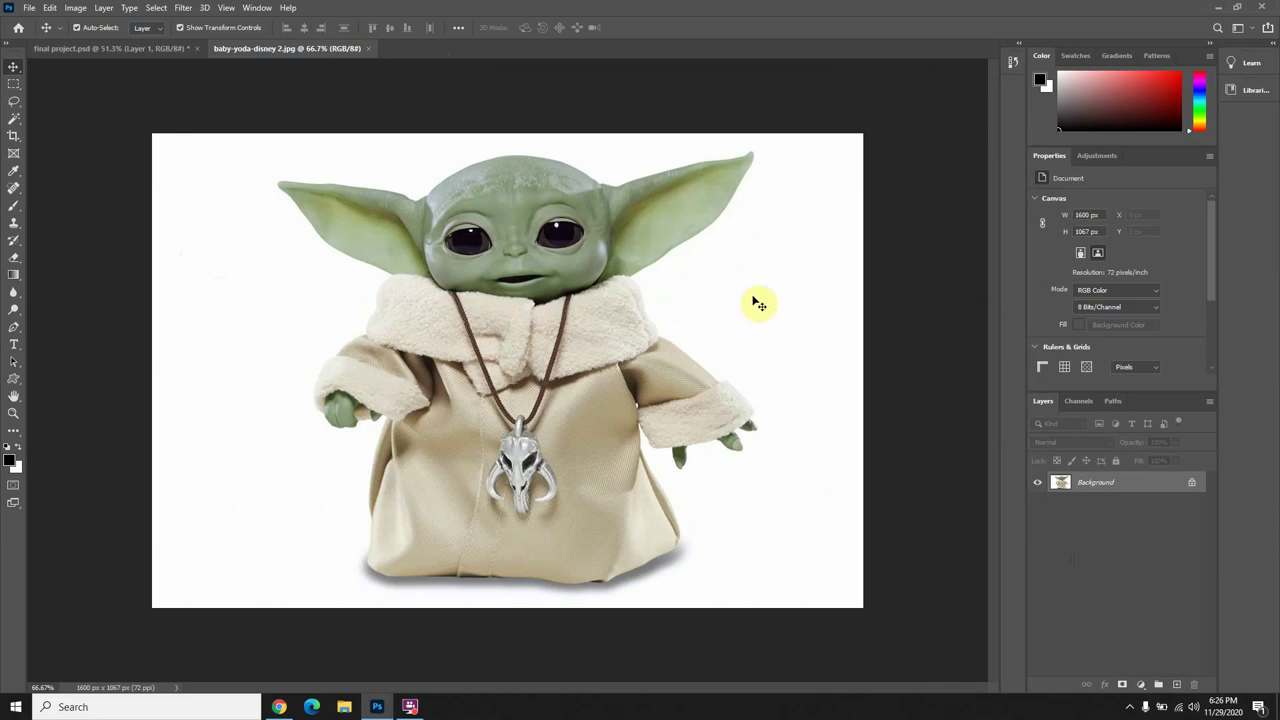
{"action": "left_click", "coordinate": [135, 48]}
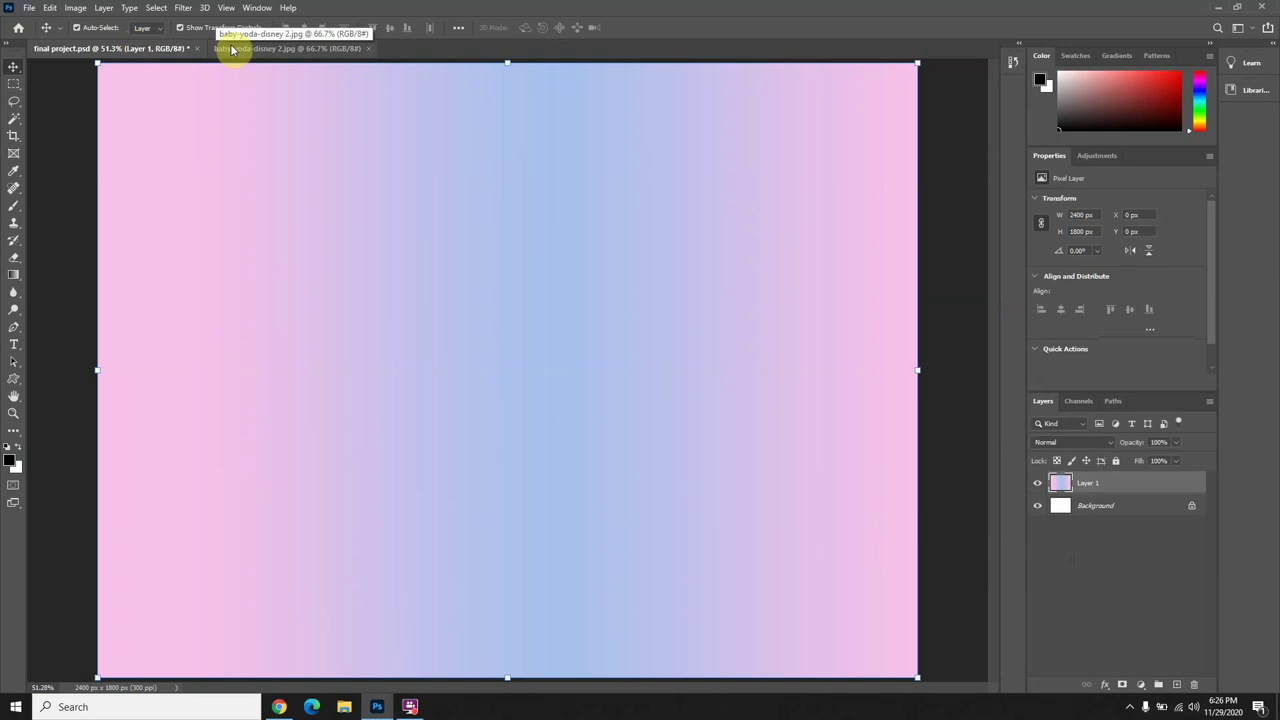
{"action": "left_click", "coordinate": [300, 49]}
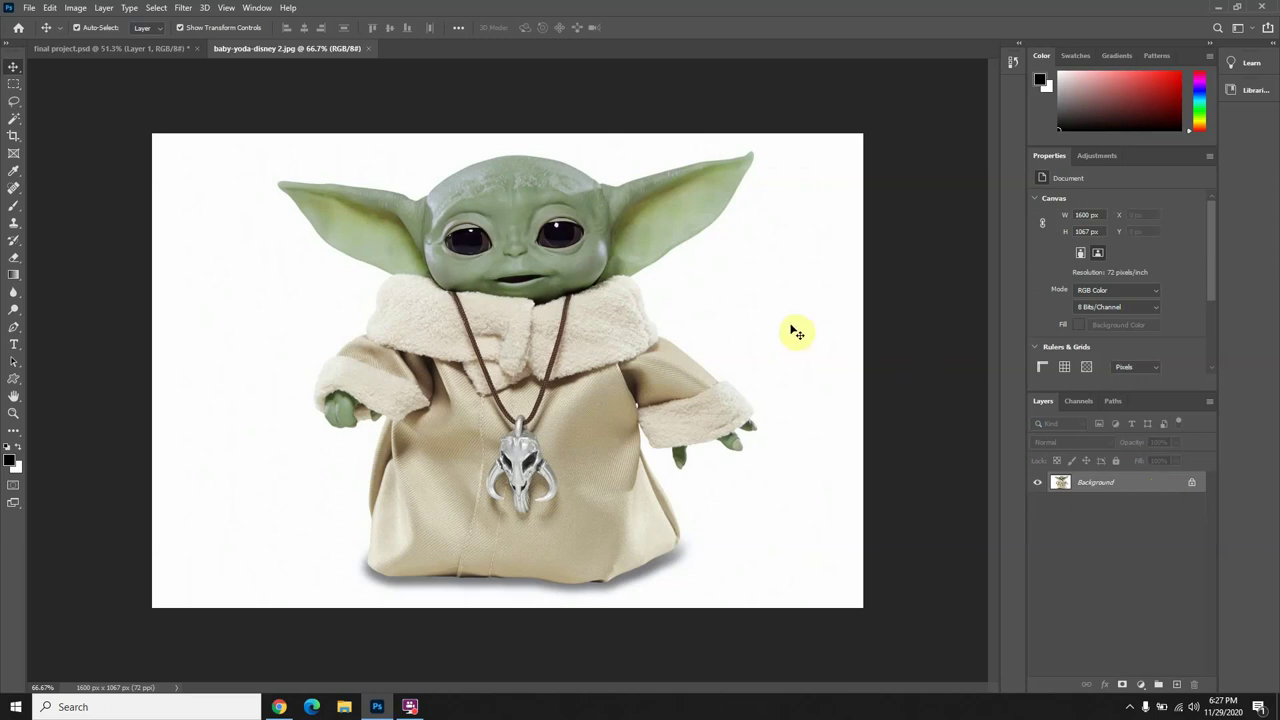
- Unlock Background as Layer 0 and Magic Wand-select the white backdrop at tolerance 32
{"action": "double_click", "coordinate": [1157, 488]}
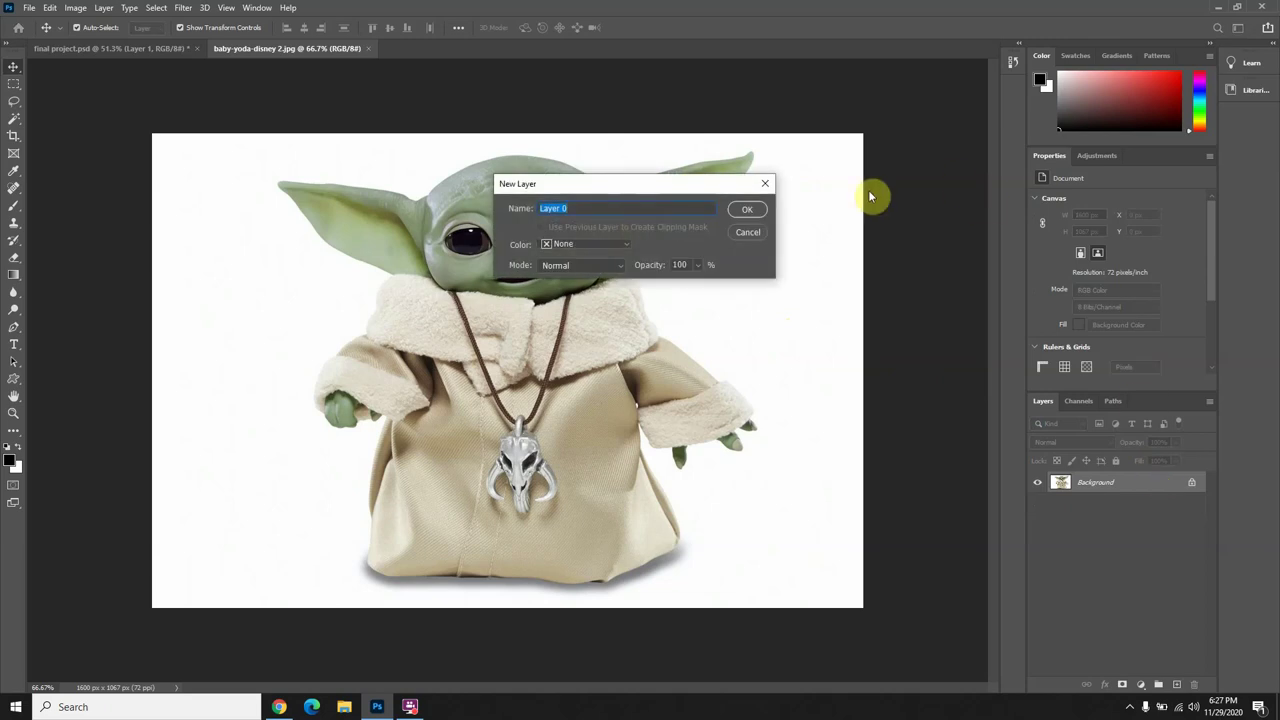
{"action": "left_click", "coordinate": [748, 211]}
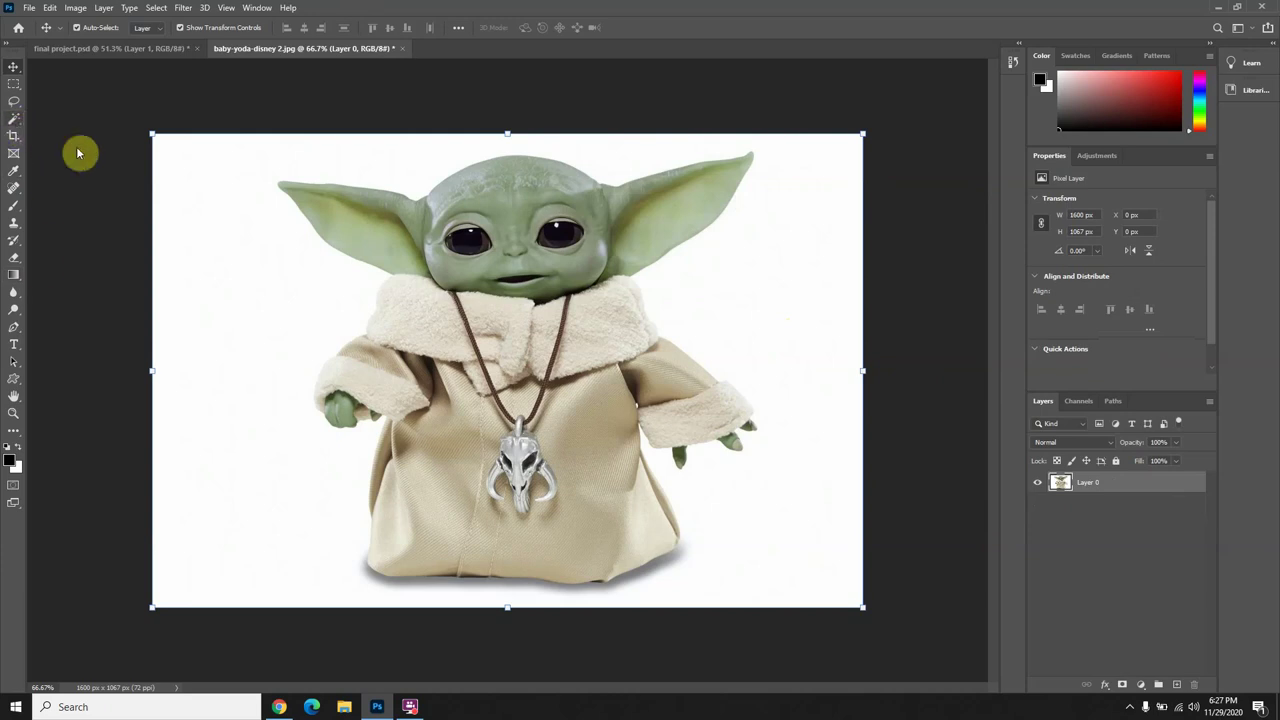
{"action": "left_click", "coordinate": [14, 118]}
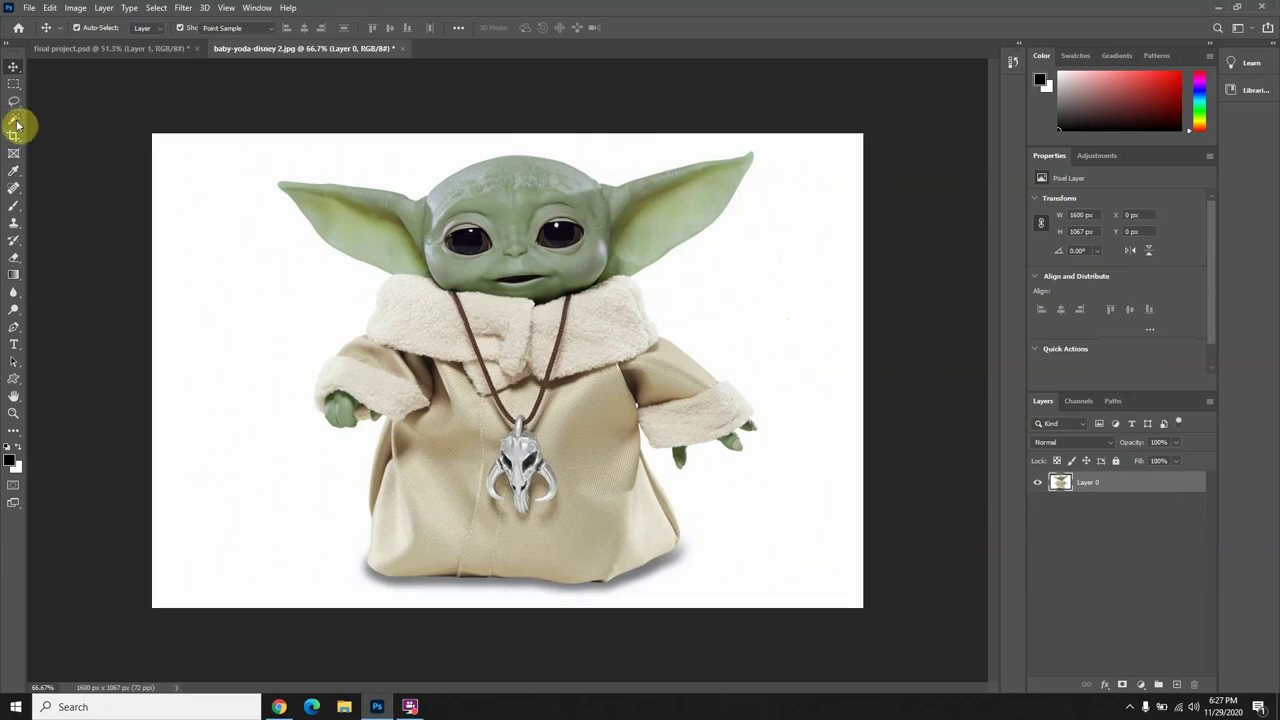
{"action": "right_click", "coordinate": [16, 120]}
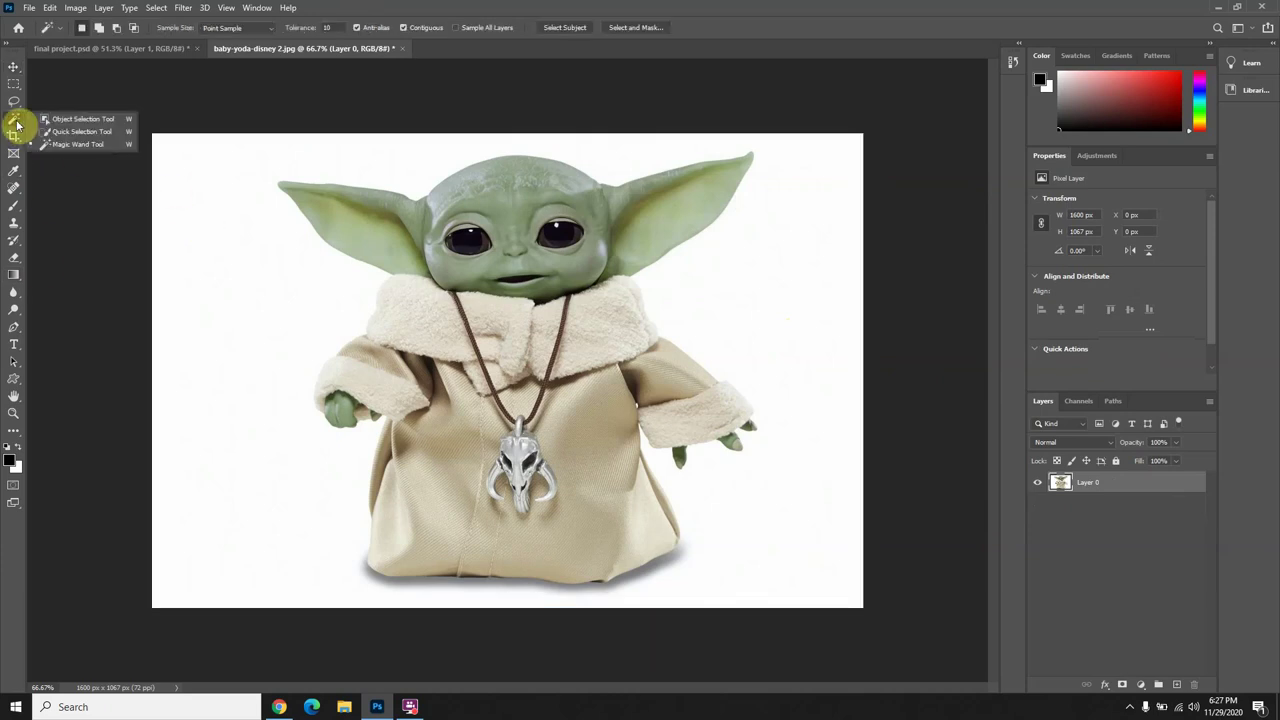
{"action": "left_click", "coordinate": [66, 144]}
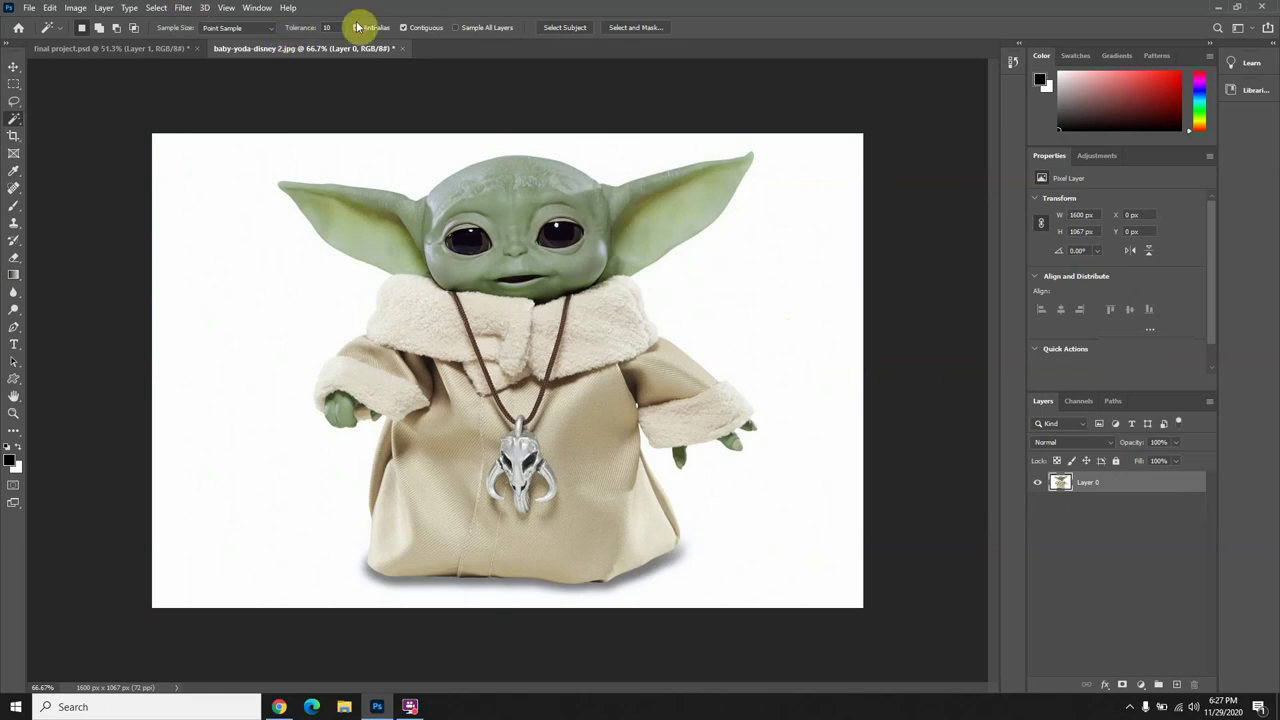
{"action": "left_click", "coordinate": [330, 27]}
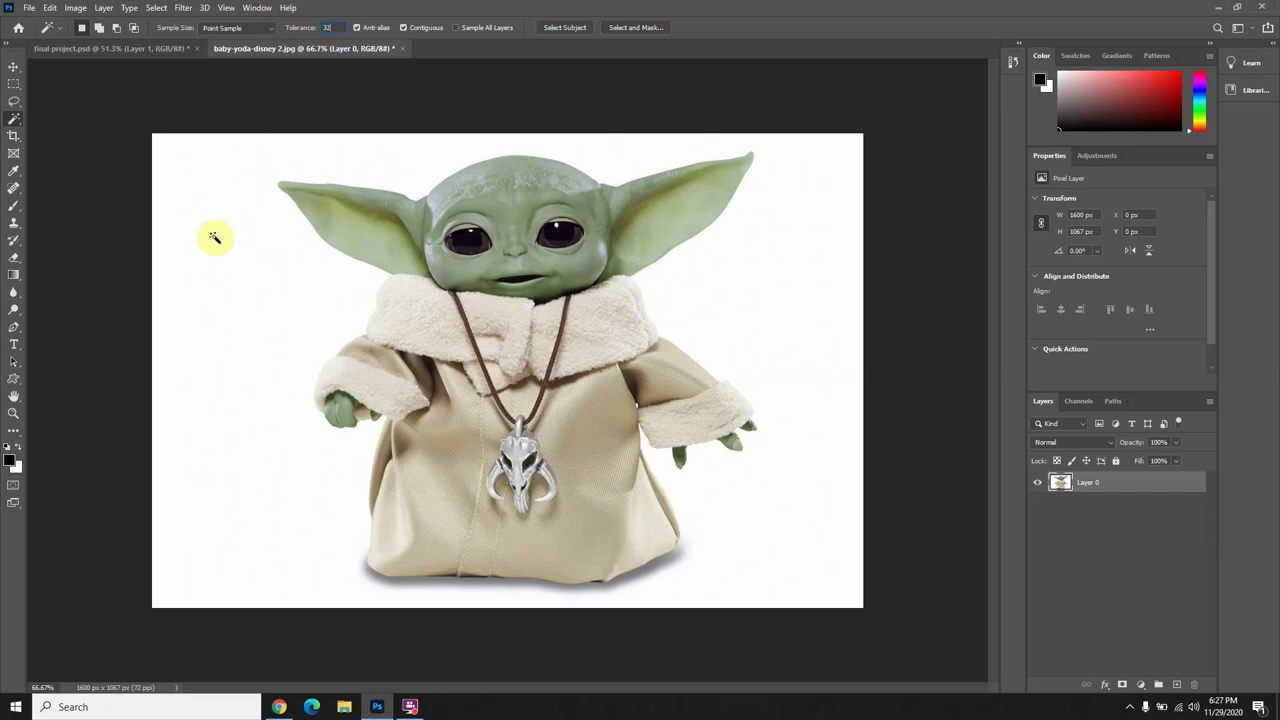
{"action": "left_click", "coordinate": [214, 237]}
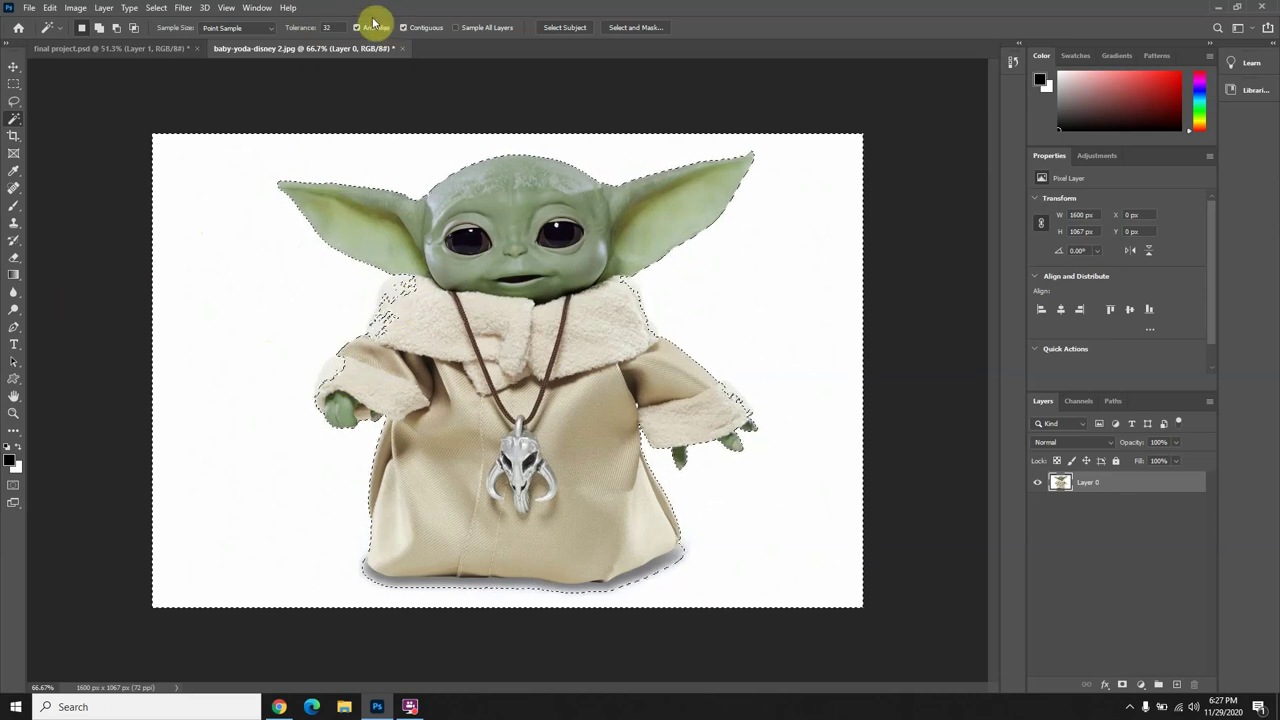
- Reselect the white backdrop at tolerance 10, delete it, and deselect
{"action": "left_click", "coordinate": [156, 7]}
{"action": "left_click", "coordinate": [165, 34]}
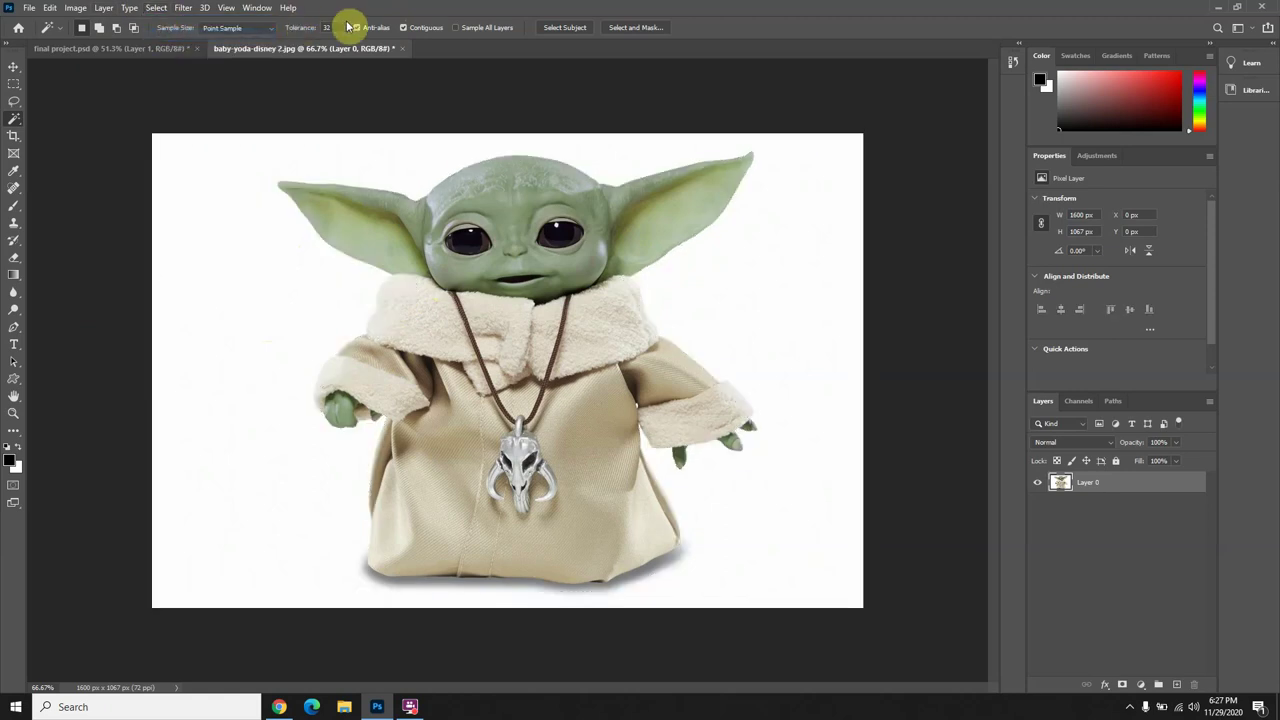
{"action": "type", "text": "2"}
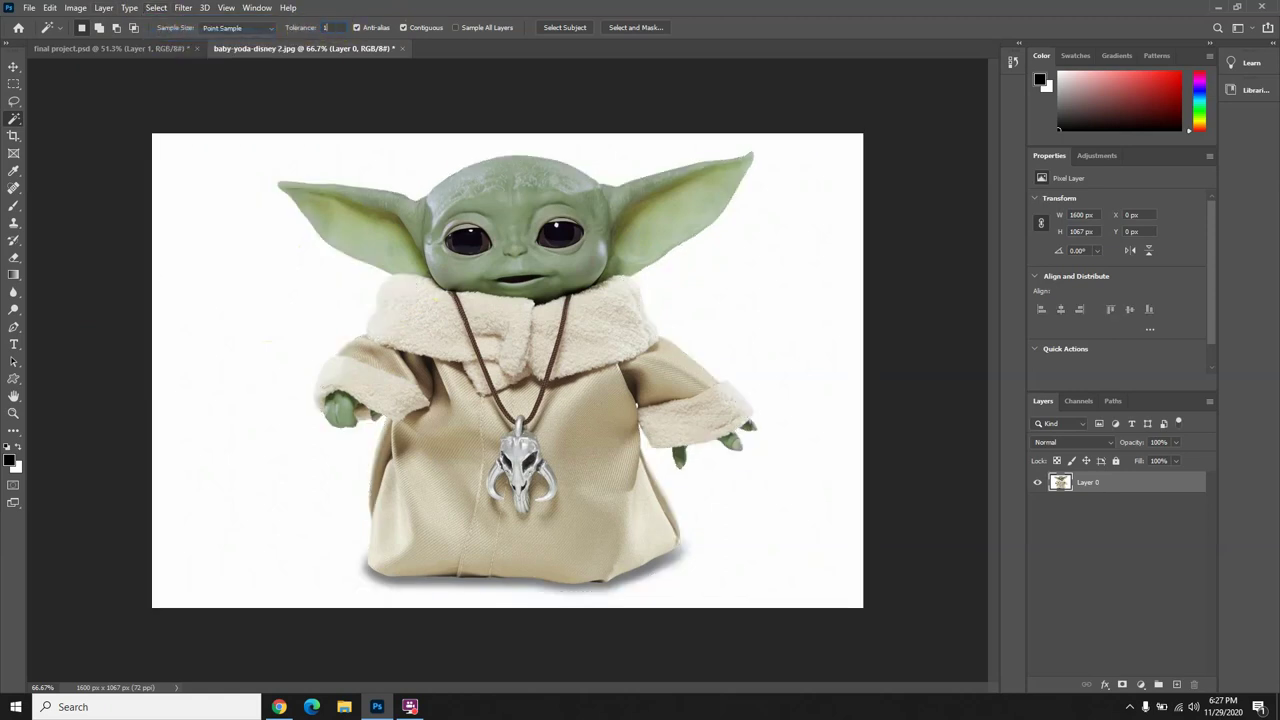
{"action": "type", "text": "10"}
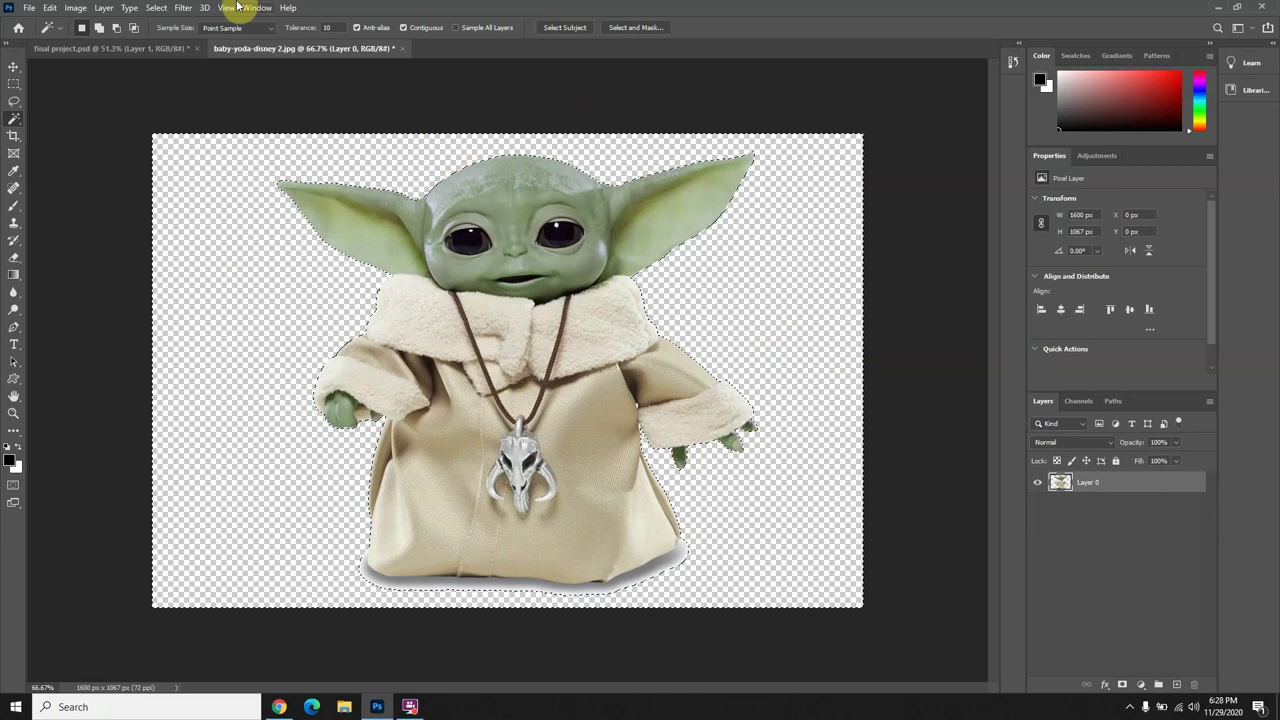
{"action": "left_click", "coordinate": [156, 7]}
{"action": "left_click", "coordinate": [166, 37]}
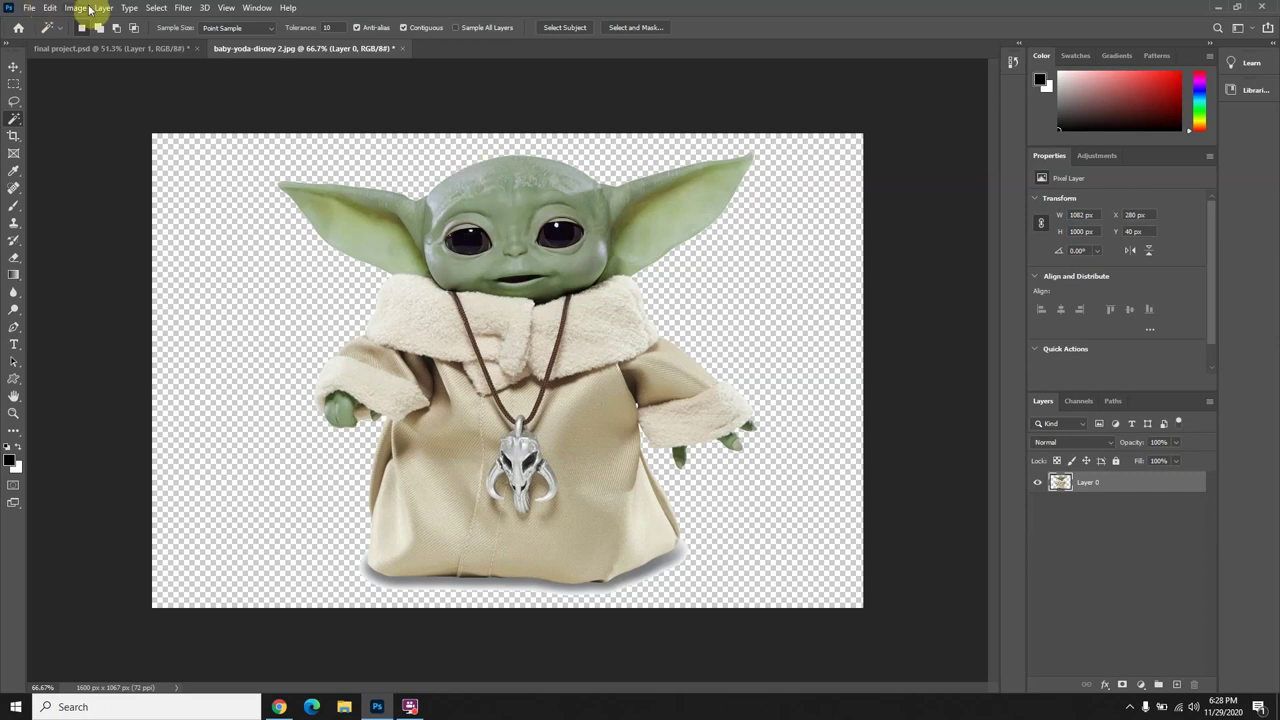
- Drag the cut-out Yoda into final project.psd as Layer 2 and nudge it lower right
{"action": "left_click_drag", "start_coordinate": [243, 48], "coordinate": [600, 125]}
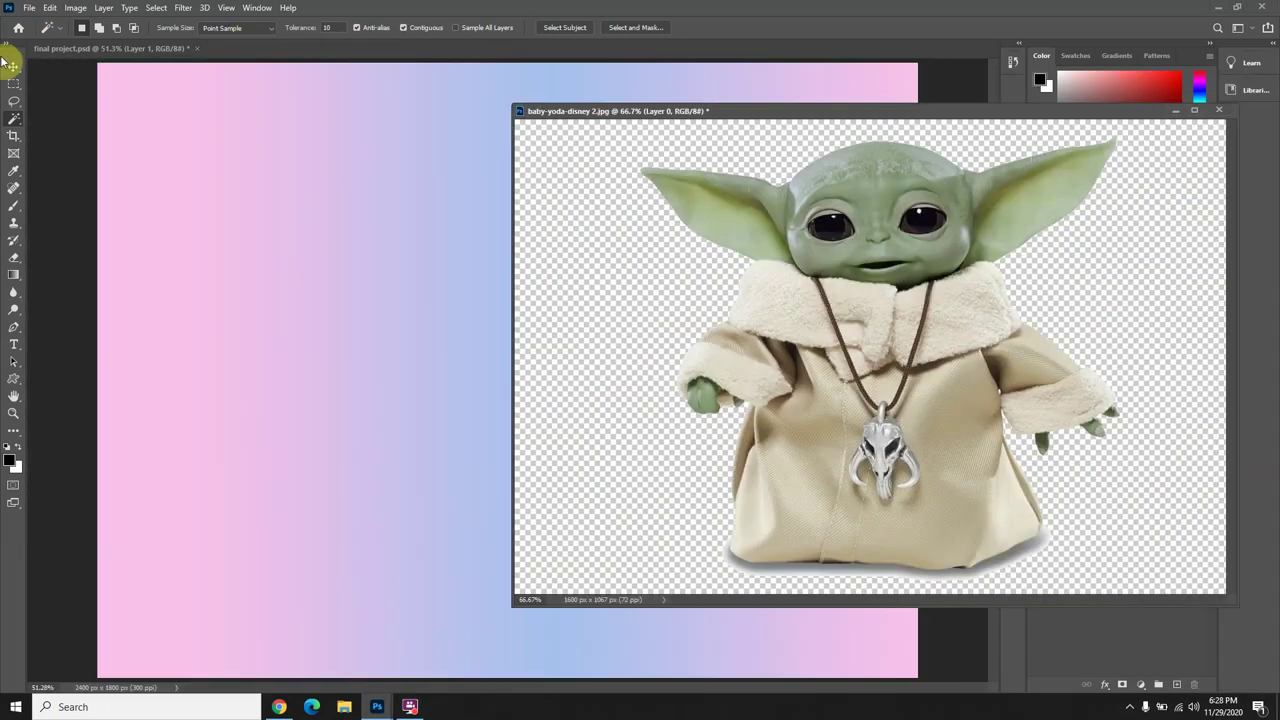
{"action": "left_click", "coordinate": [15, 67]}
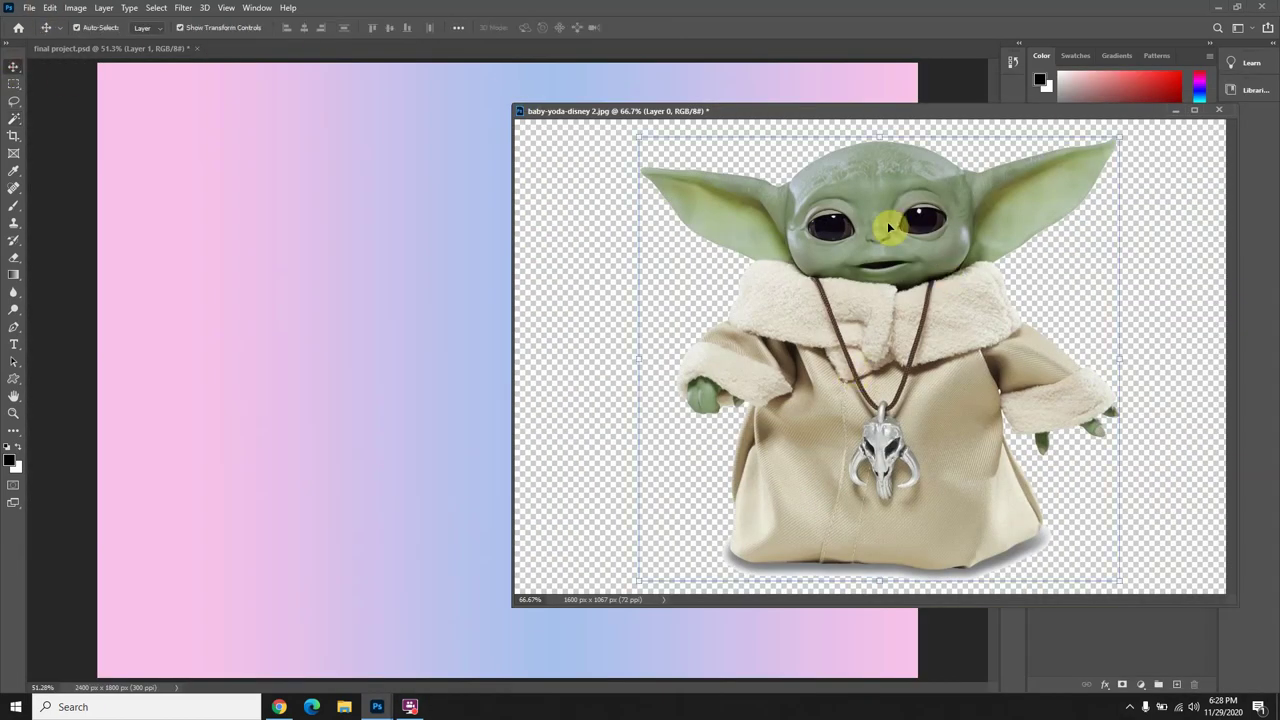
{"action": "left_click_drag", "start_coordinate": [868, 179], "coordinate": [343, 263]}
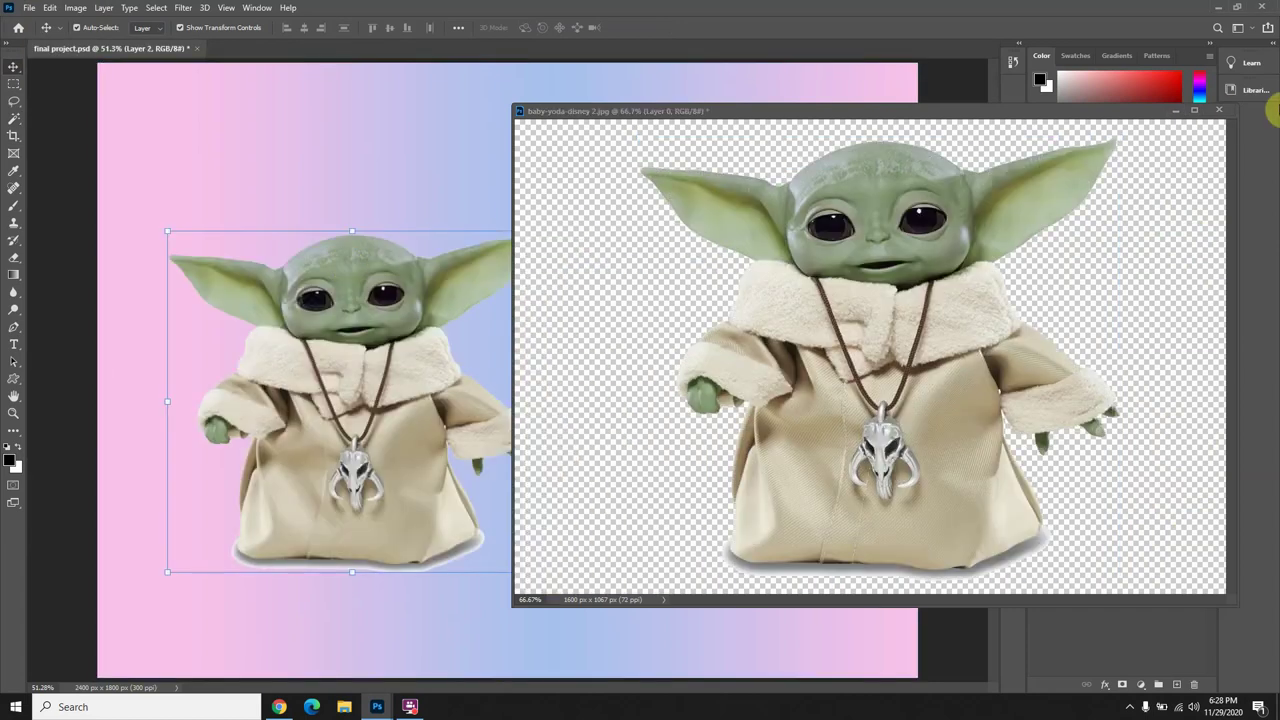
{"action": "left_click", "coordinate": [1181, 111]}
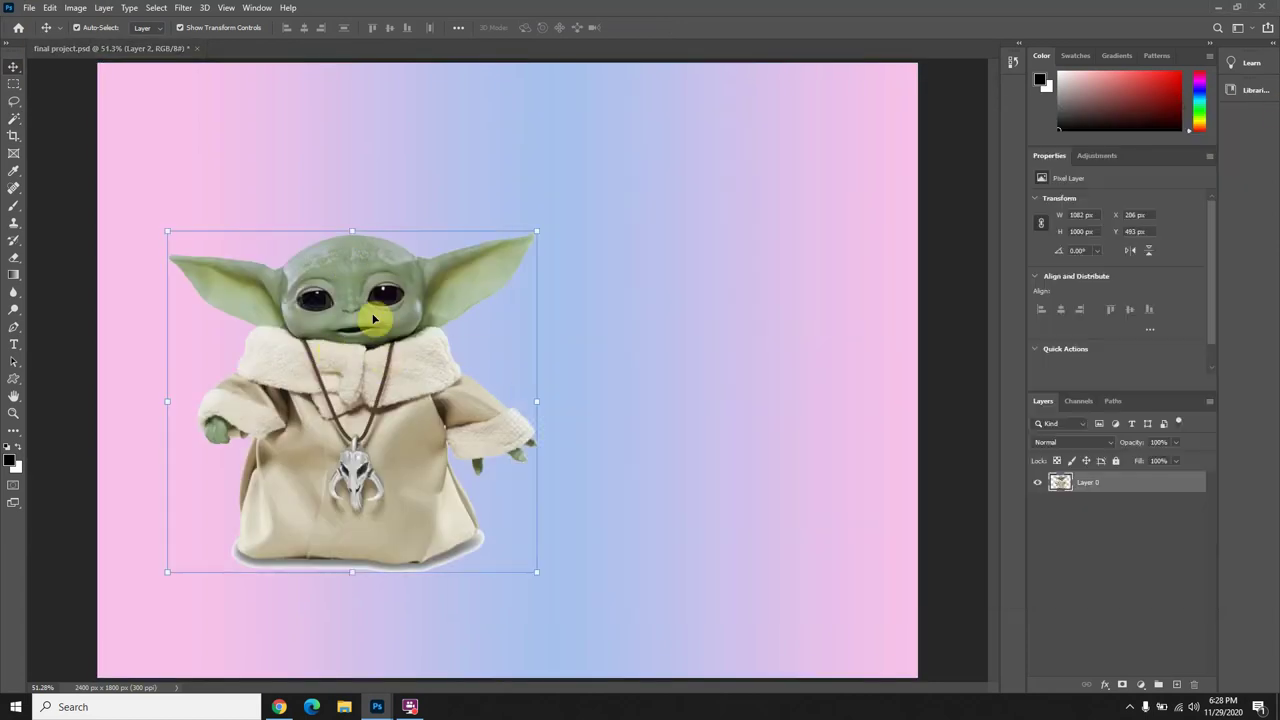
{"action": "left_click_drag", "start_coordinate": [345, 266], "coordinate": [696, 337]}
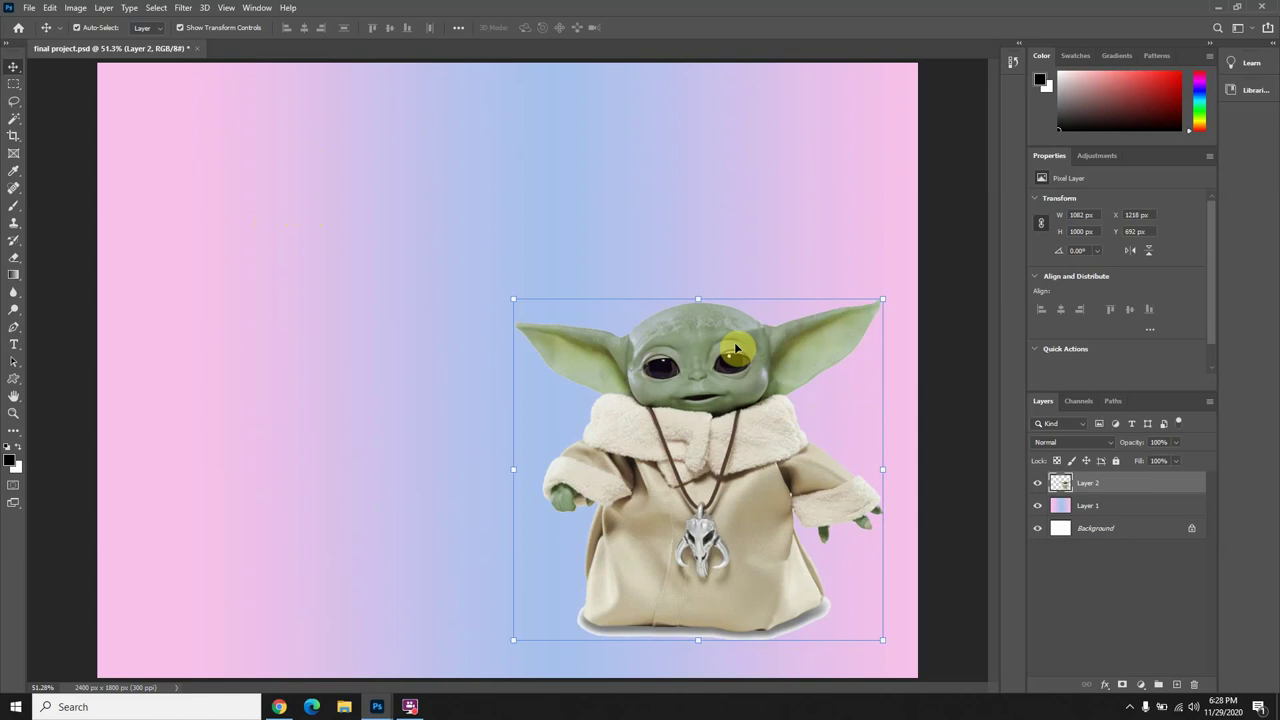
- Enlarge Layer 2, rescale to about 80% (1388 x 1284 px), and shift it bottom-right
{"action": "left_click_drag", "start_coordinate": [514, 299], "coordinate": [291, 95]}
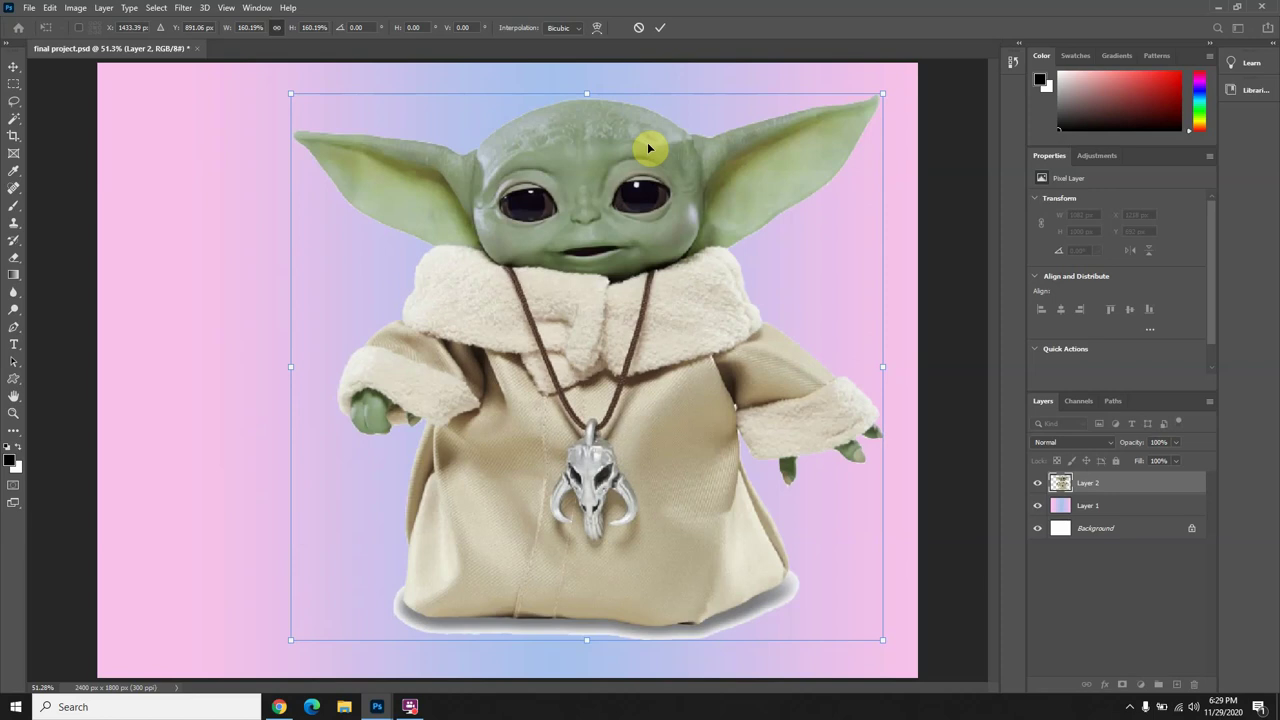
{"action": "left_click", "coordinate": [662, 28]}
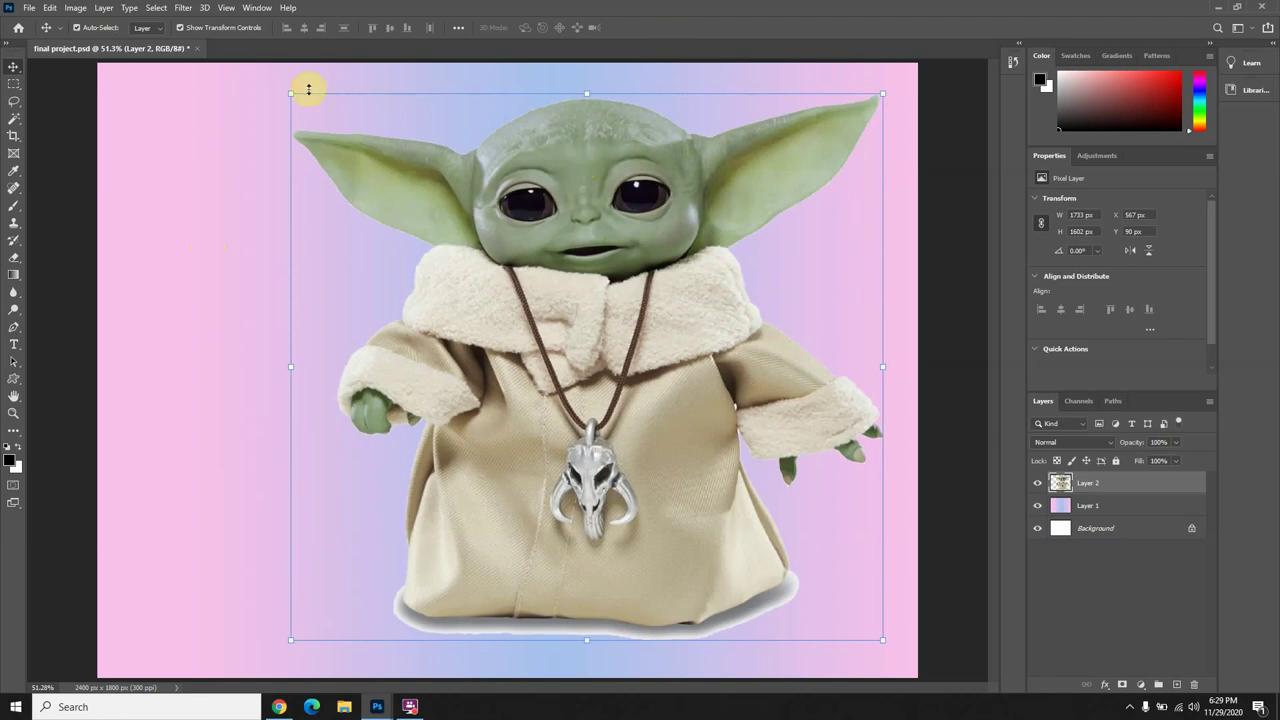
{"action": "left_click_drag", "start_coordinate": [285, 93], "coordinate": [409, 200]}
{"action": "left_click_drag", "start_coordinate": [737, 527], "coordinate": [735, 631]}
{"action": "left_click", "coordinate": [660, 27]}
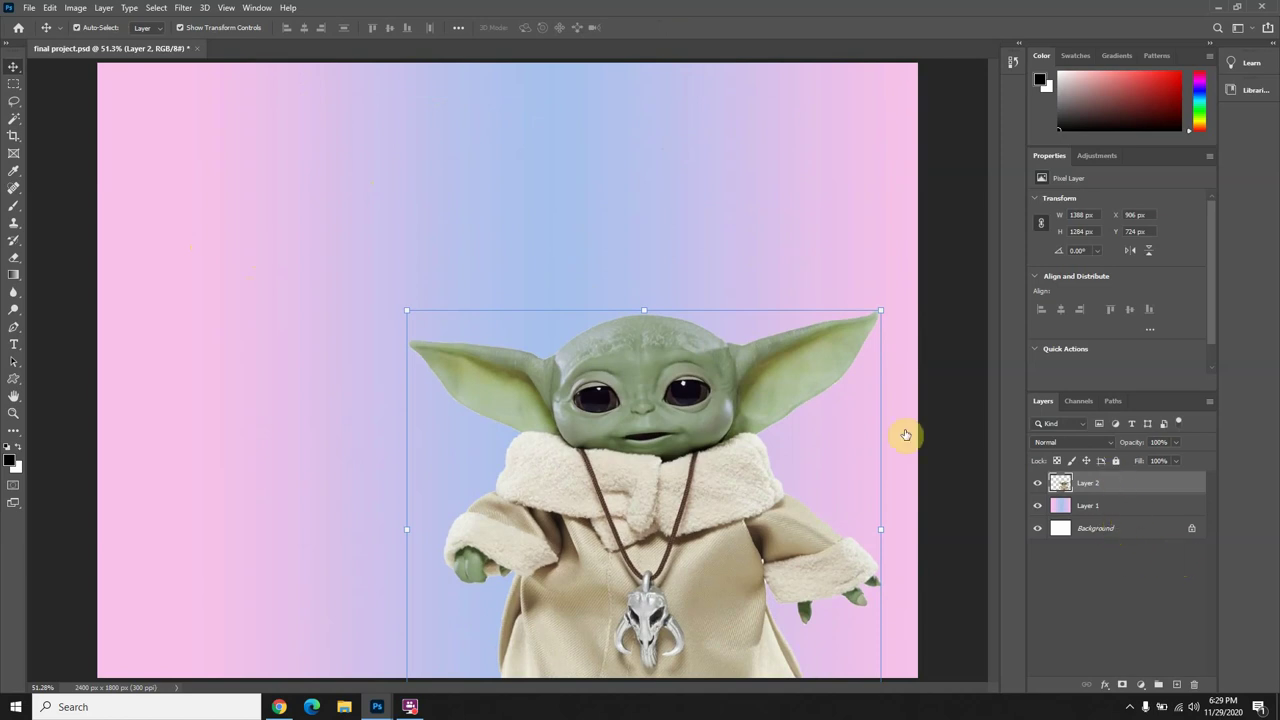
- Save over final project.psd on the computer with Maximize Compatibility kept on
{"action": "left_click", "coordinate": [29, 8]}
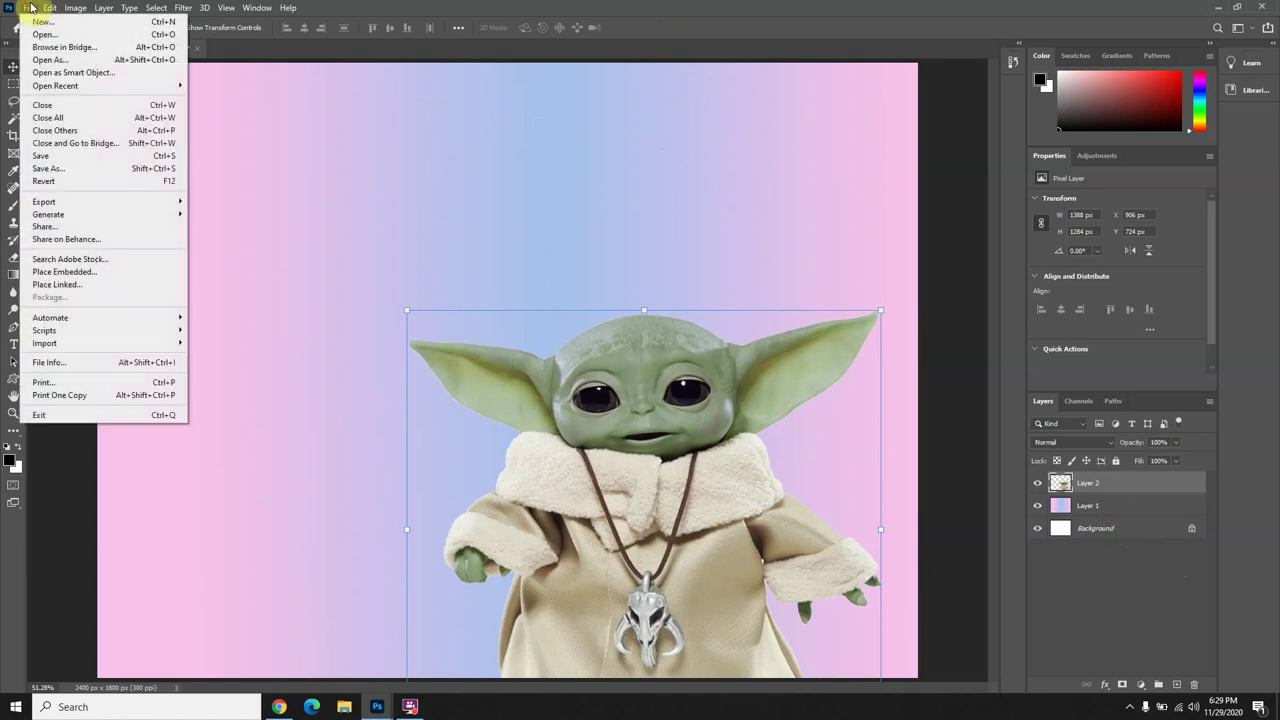
{"action": "left_click", "coordinate": [79, 160]}
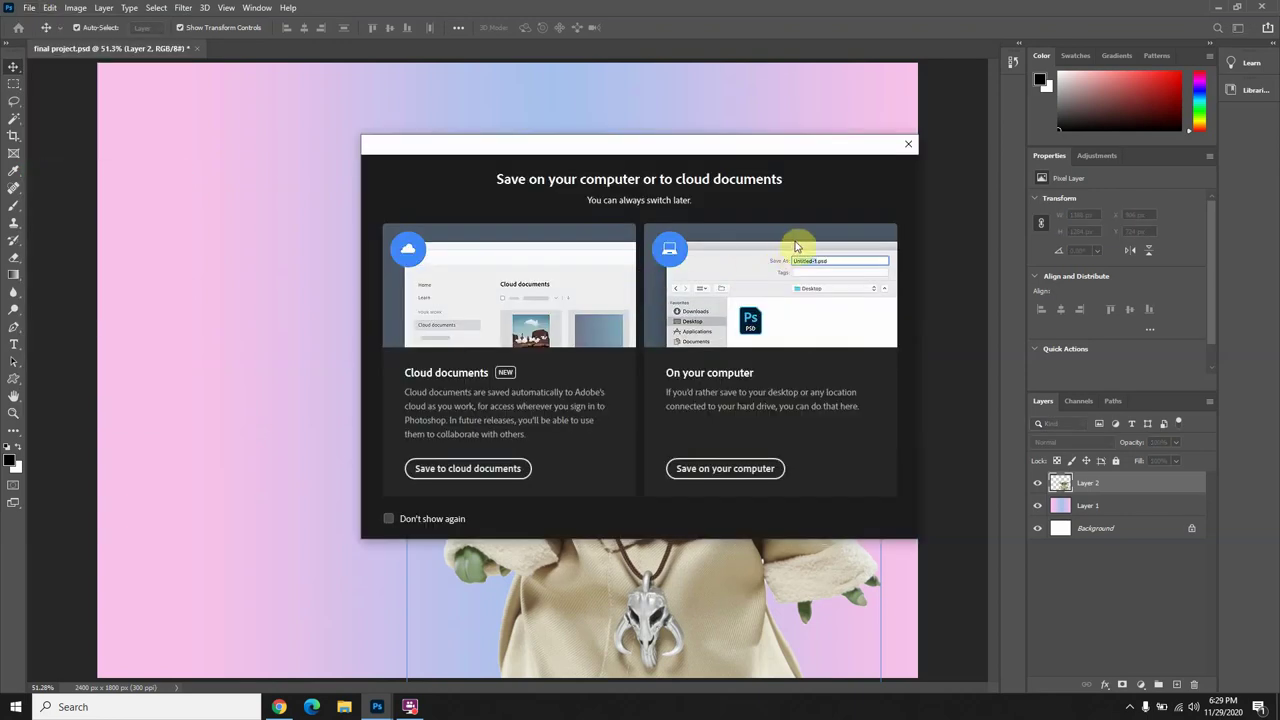
{"action": "left_click", "coordinate": [760, 478]}
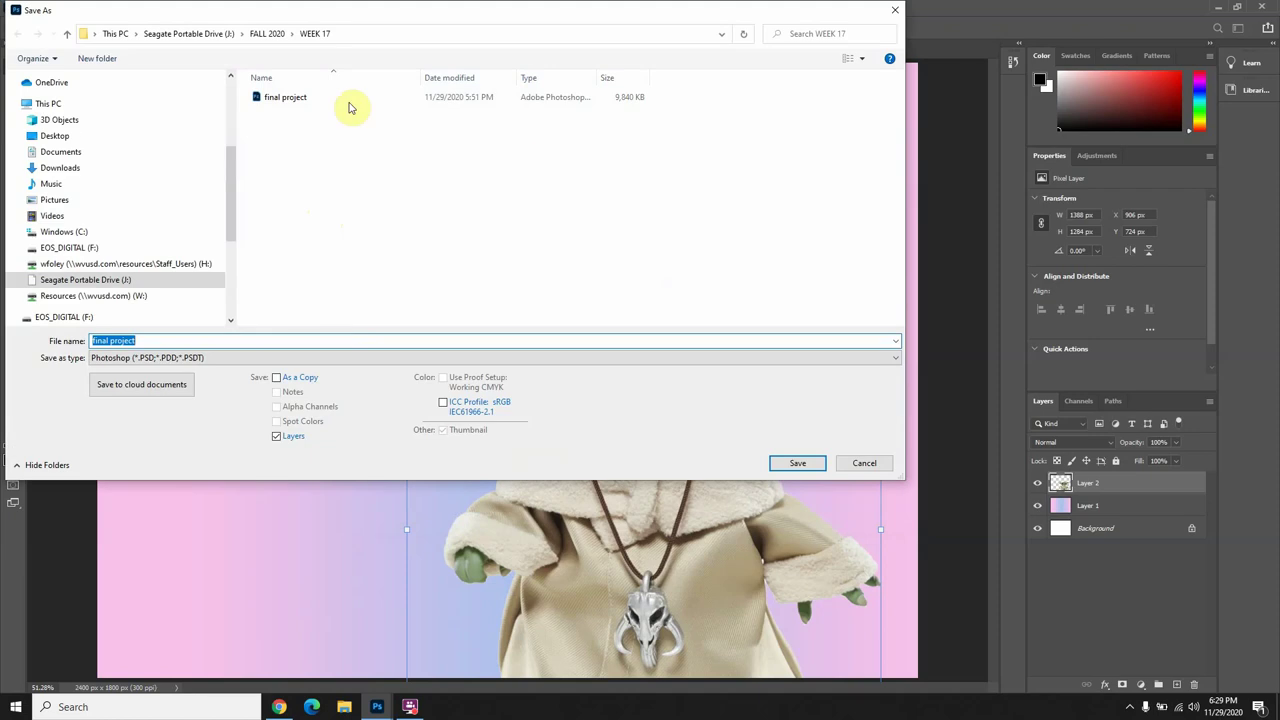
{"action": "left_click", "coordinate": [293, 99]}
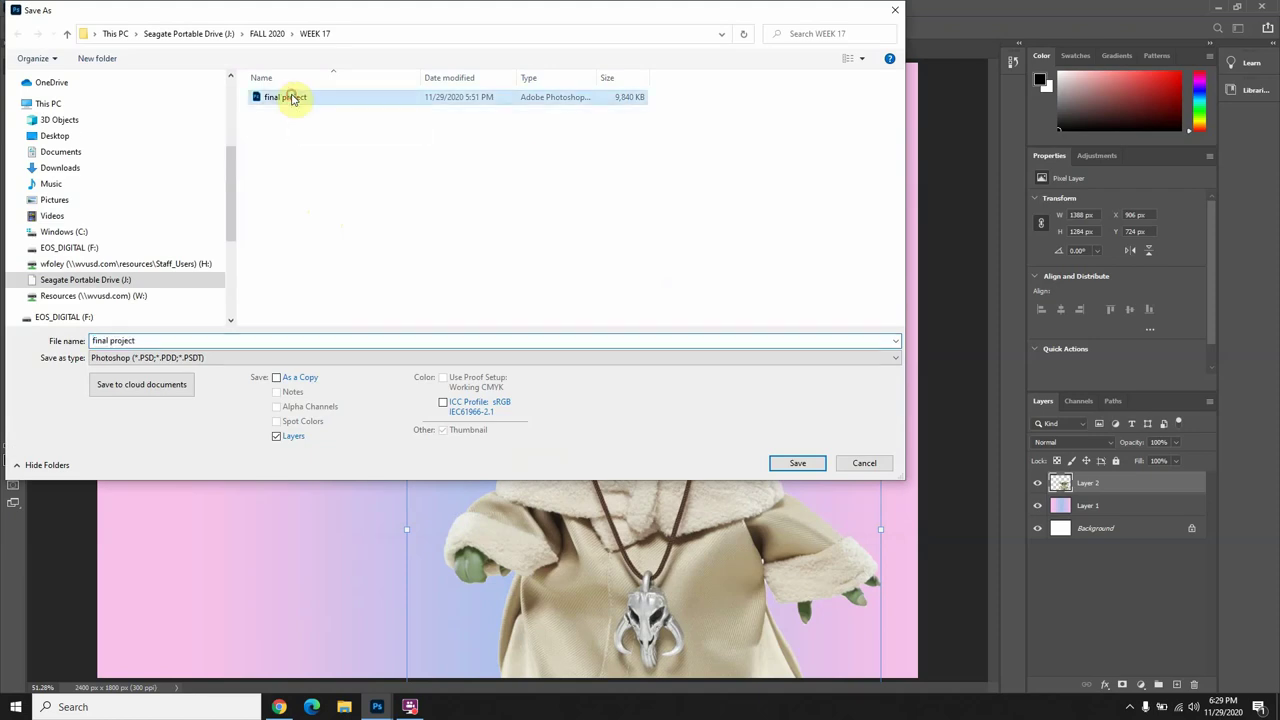
{"action": "left_click", "coordinate": [800, 464]}
{"action": "left_click", "coordinate": [675, 355]}
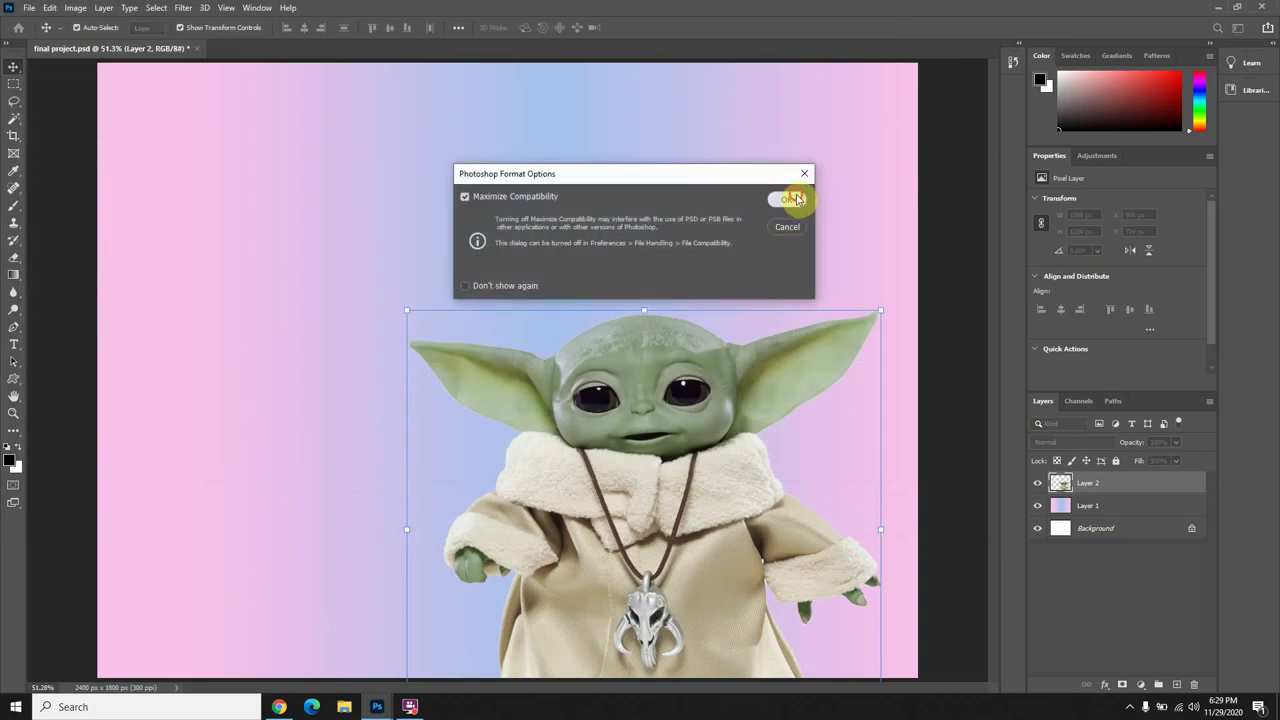
{"action": "left_click", "coordinate": [789, 199]}
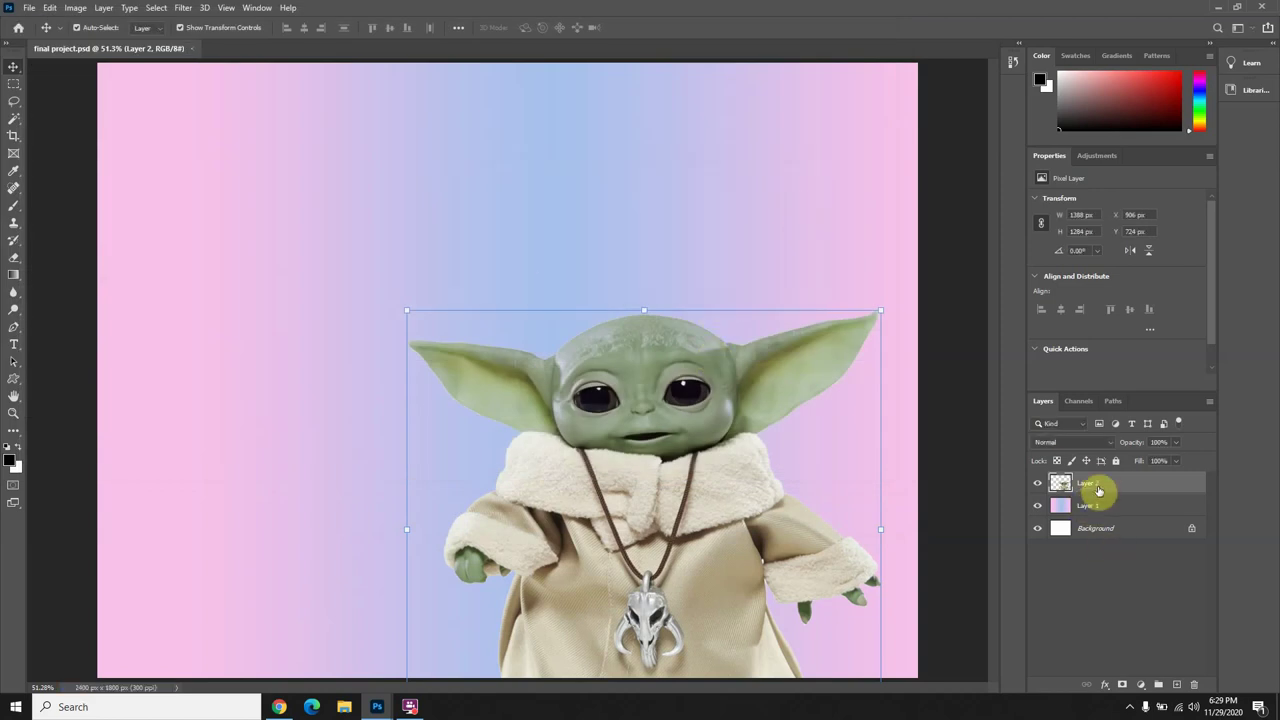